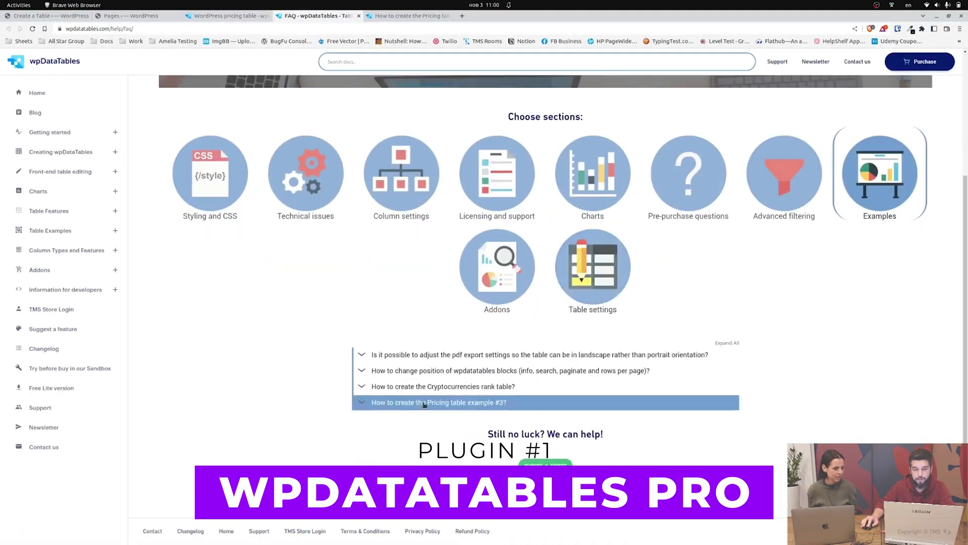
# Generate a new simple wpDataTables table for the pricing table example #3
pyautogui.click(424, 402)
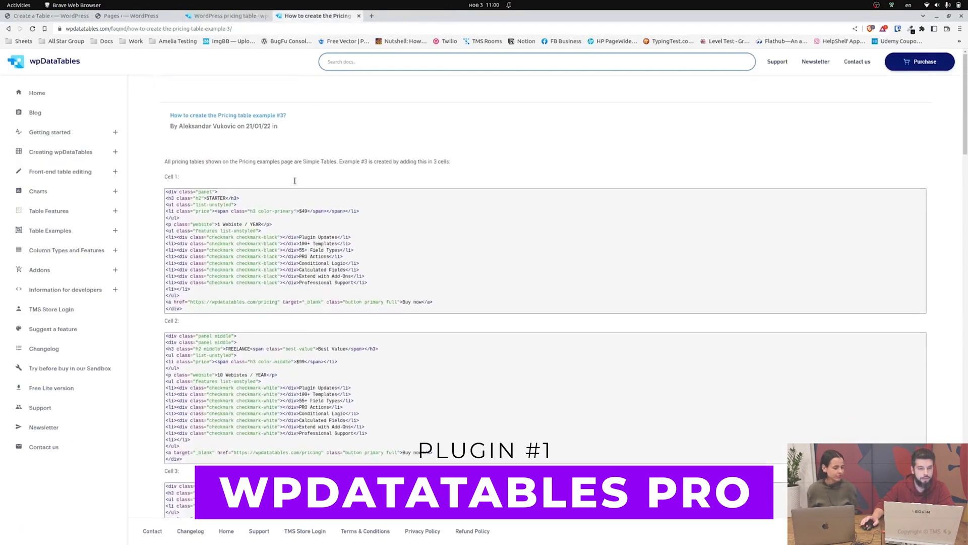
pyautogui.click(66, 16)
pyautogui.click(945, 294)
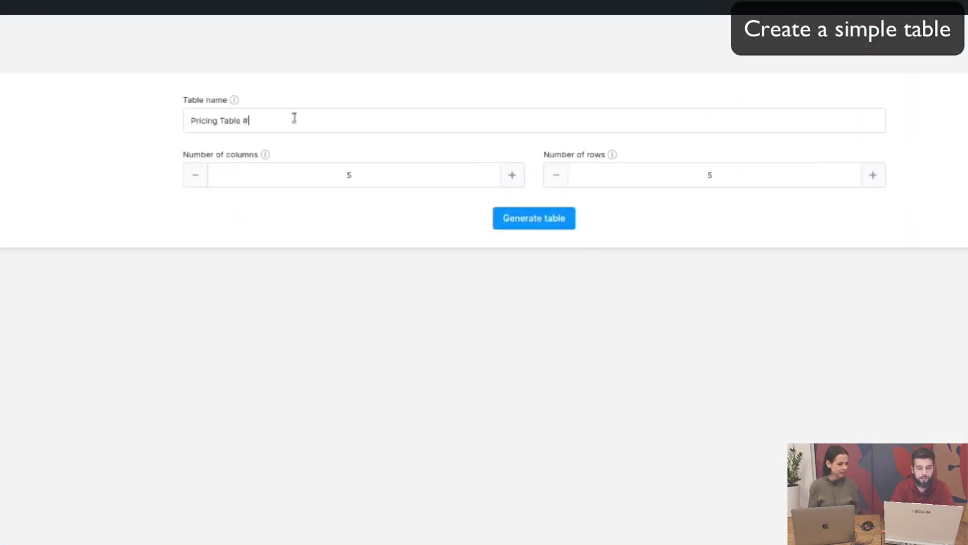
pyautogui.click(554, 222)
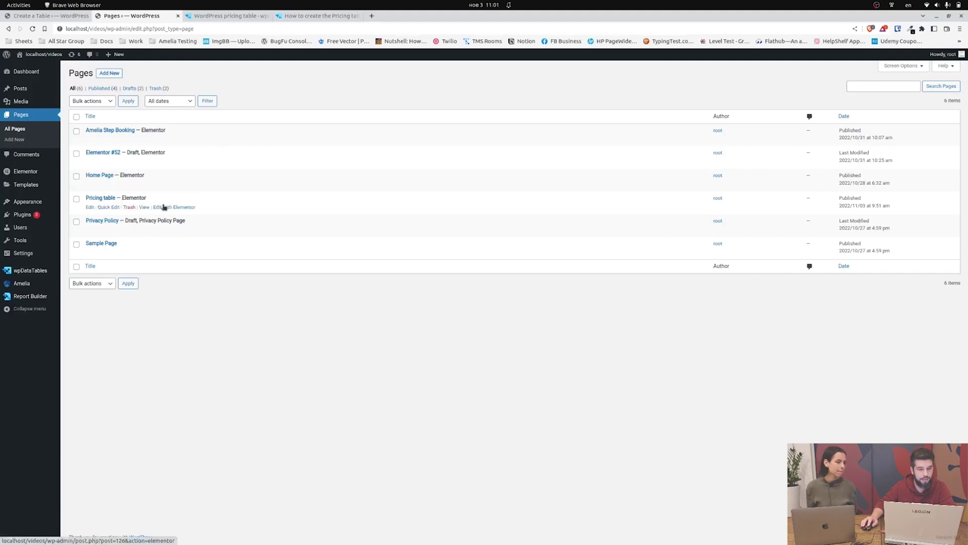
# Drop Pricing Table #3 onto the Pricing table page in Elementor and copy the example's custom CSS
pyautogui.click(164, 206)
pyautogui.moveTo(28, 114); pyautogui.dragTo(542, 85)
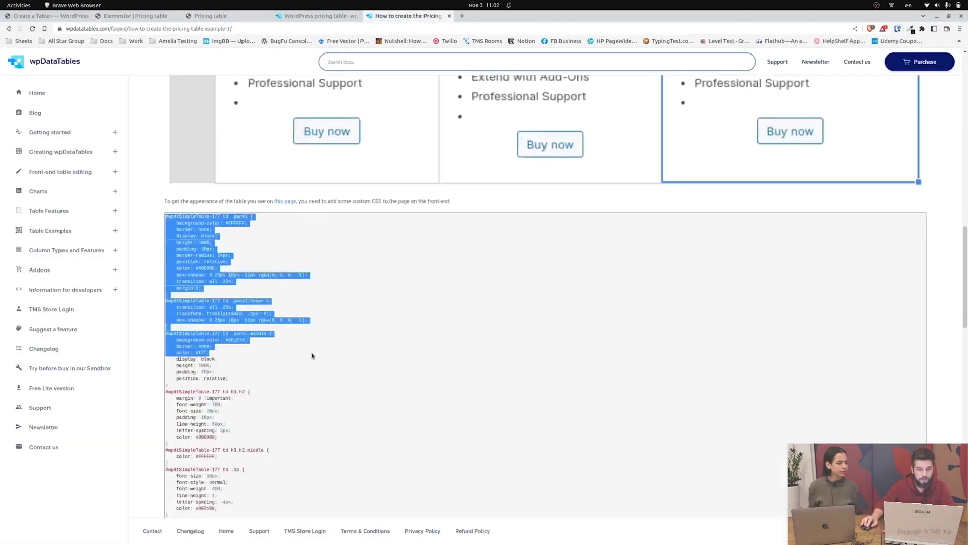
pyautogui.moveTo(314, 352); pyautogui.dragTo(198, 284)
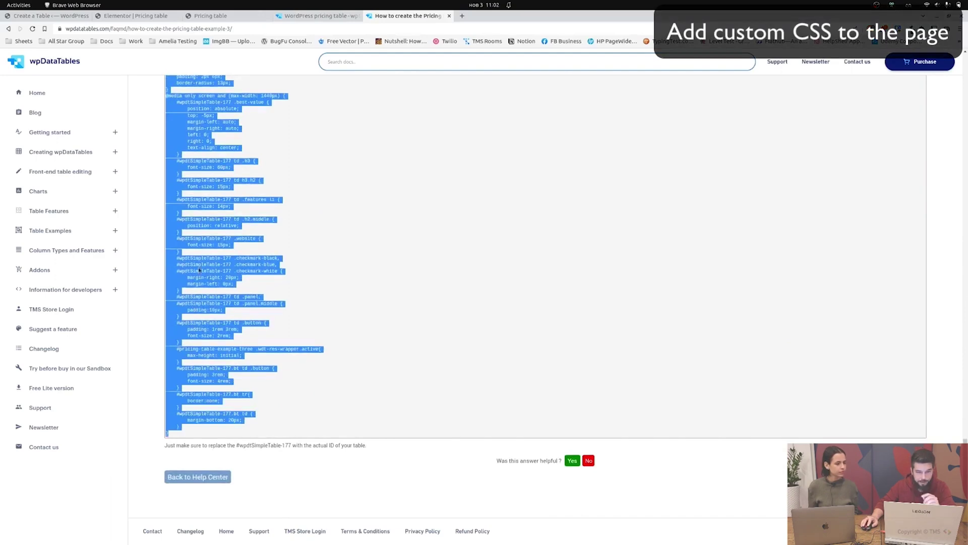
pyautogui.click(222, 257)
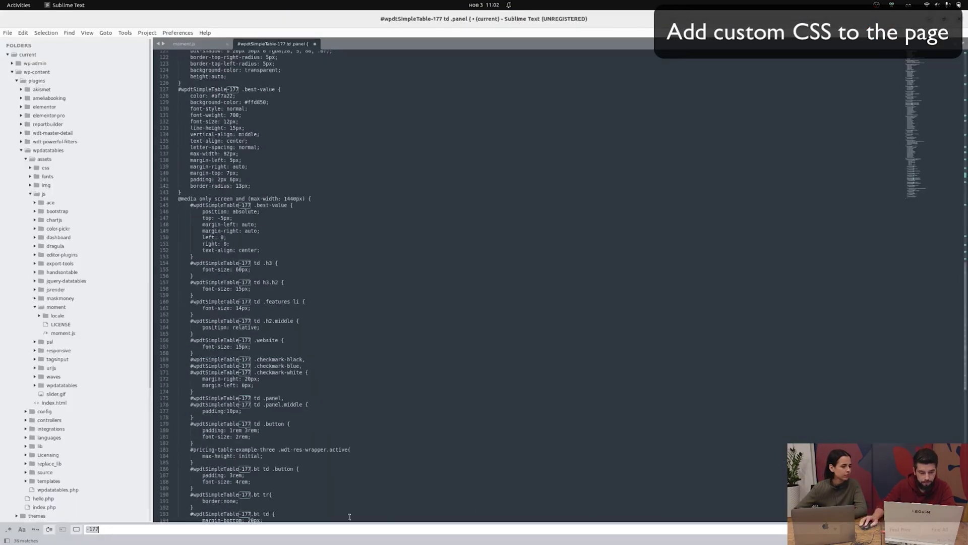
pyautogui.hotkey('alt', 'Return')
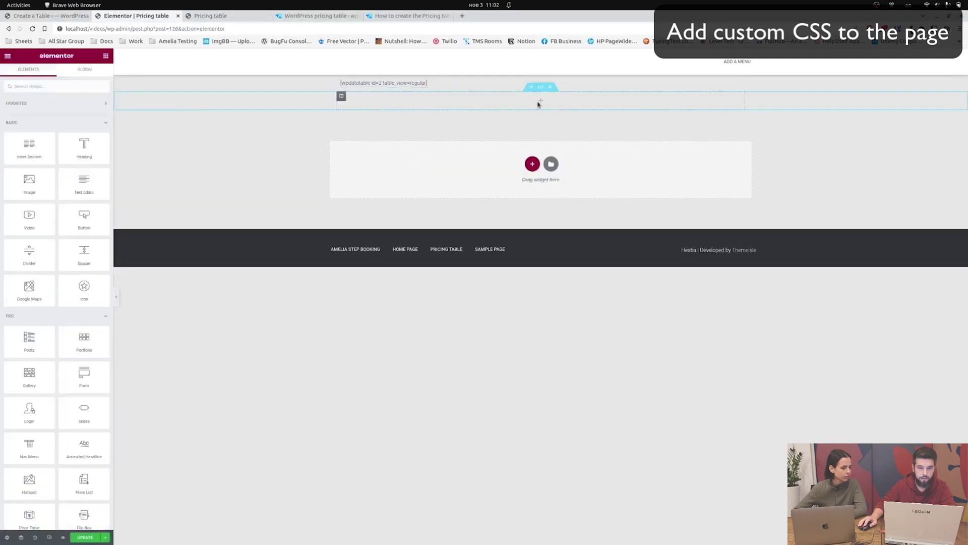
# Paste the copied pricing-table CSS into the empty Elementor HTML block
pyautogui.click(538, 104)
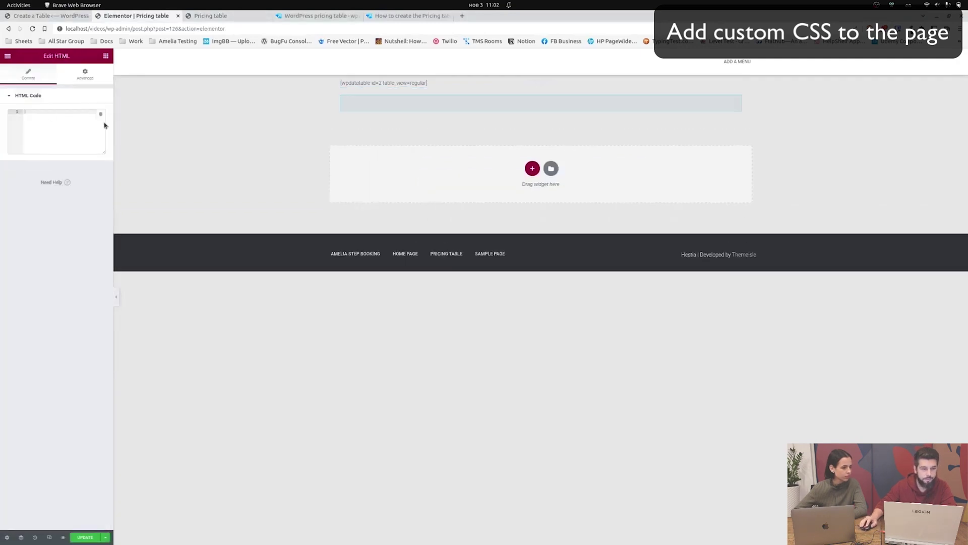
pyautogui.hotkey('ctrl', 'v')
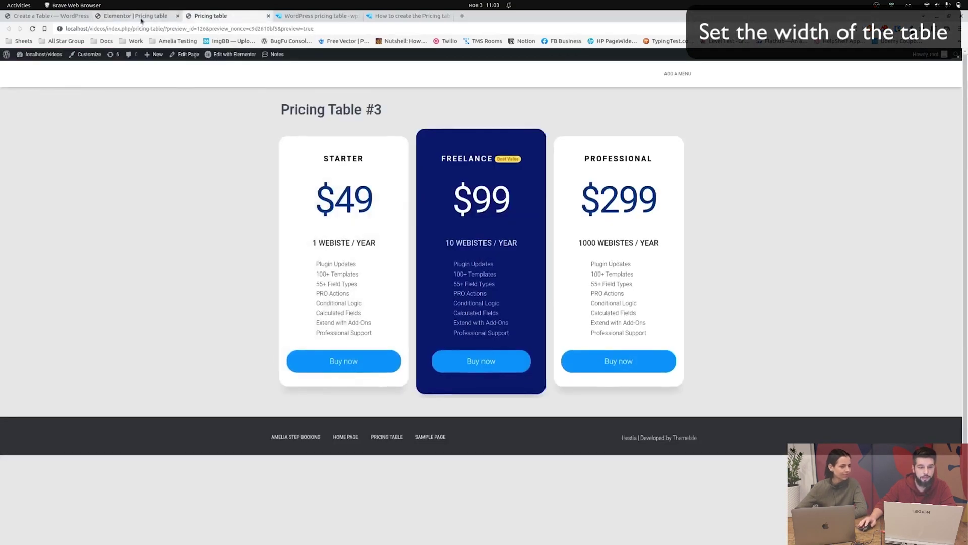
pyautogui.click(141, 16)
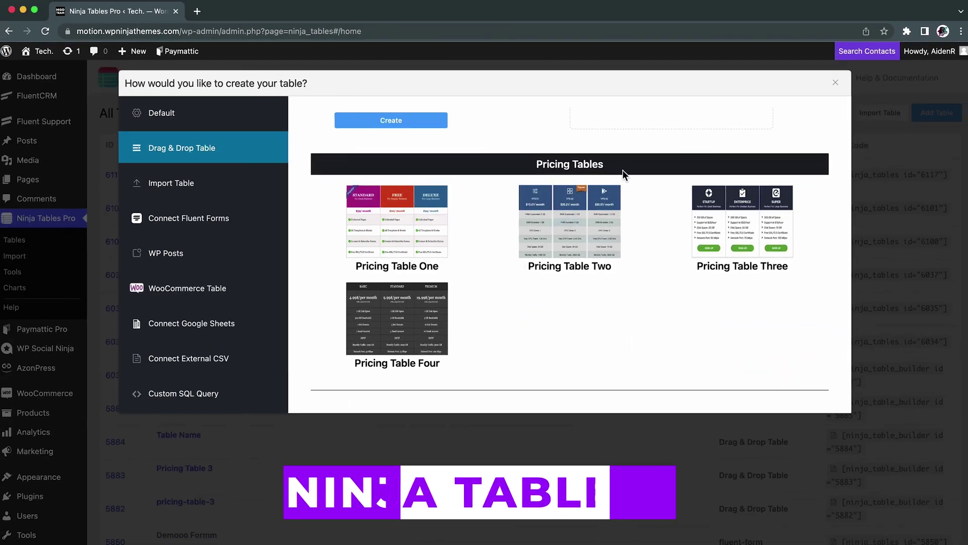
# Start a Ninja Tables pricing table from Pricing Table One and edit the Popular ribbon
pyautogui.click(396, 217)
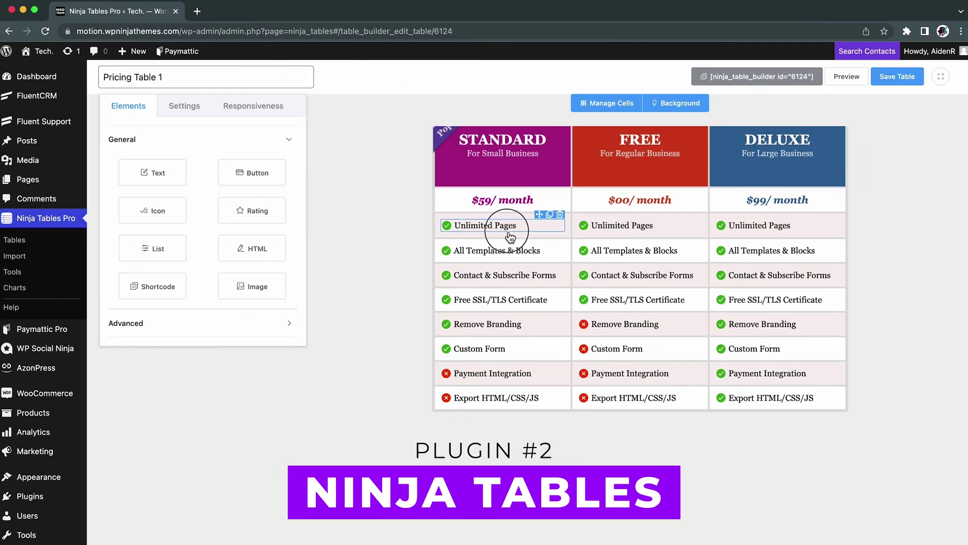
pyautogui.click(533, 278)
pyautogui.click(495, 166)
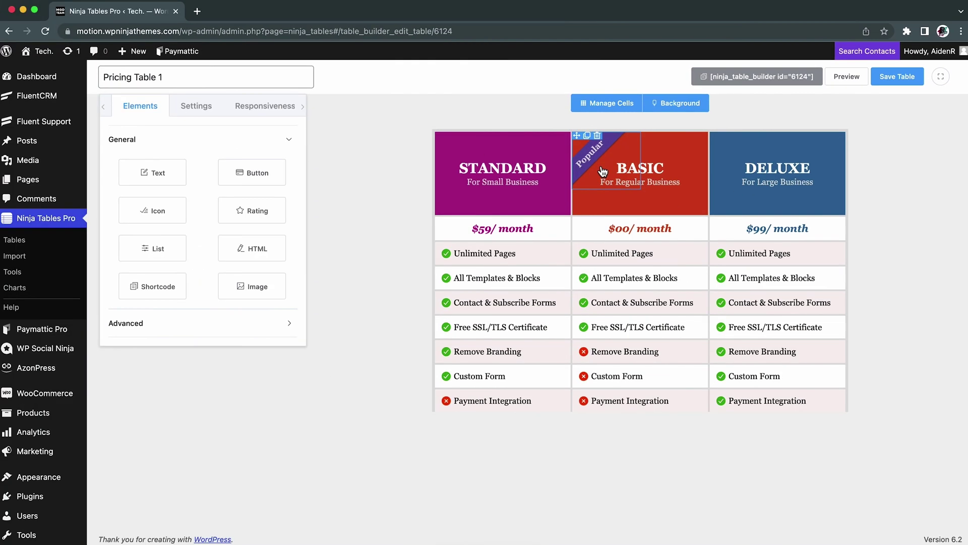
# Highlight the STANDARD column with a #696969 shadow colour
pyautogui.click(565, 114)
pyautogui.click(434, 283)
pyautogui.click(207, 130)
pyautogui.click(290, 192)
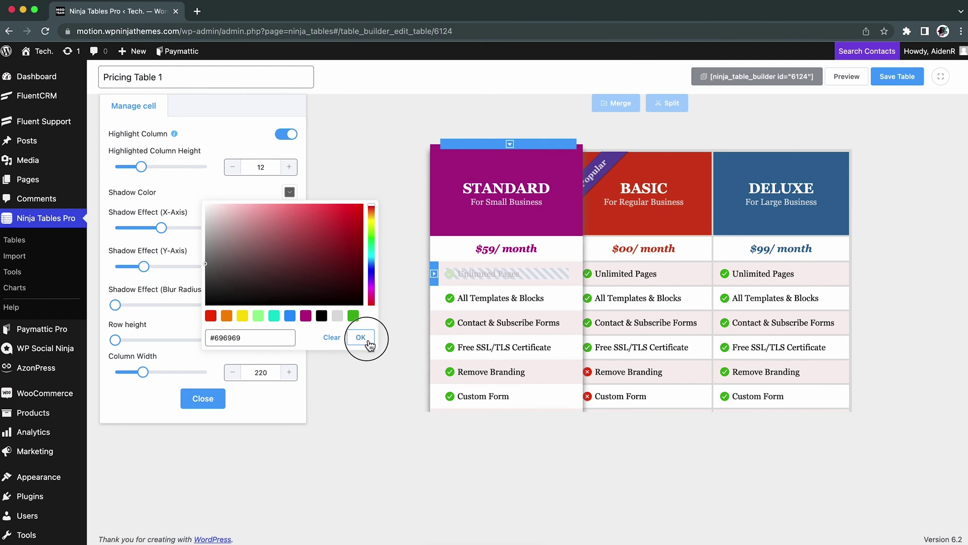
pyautogui.click(358, 335)
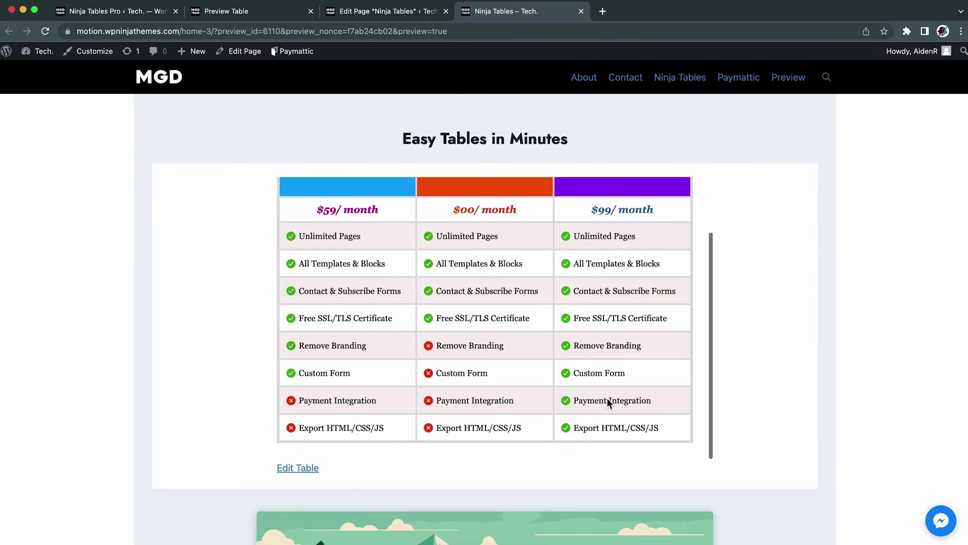
pyautogui.scroll(3, 606, 398)
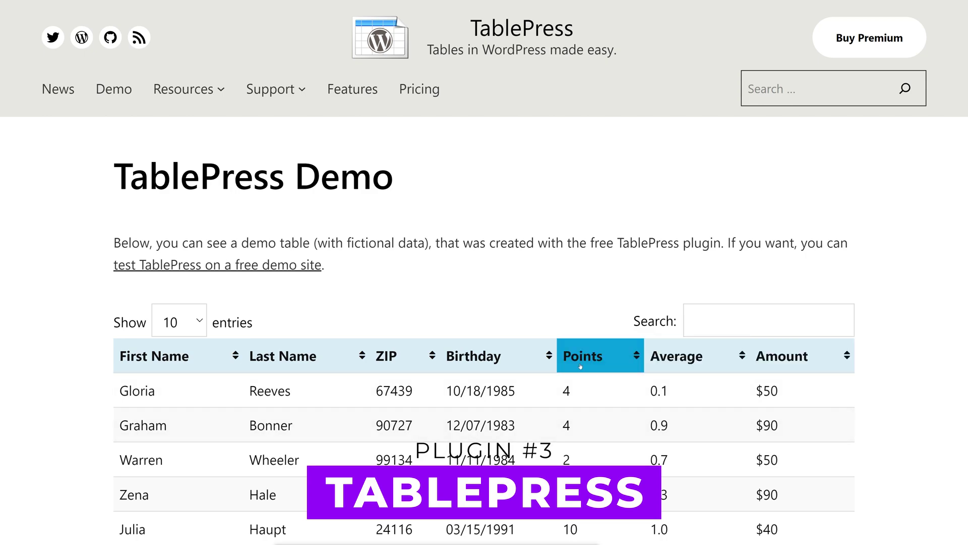
# Show 50 entries per page in the TablePress demo table and scroll through it
pyautogui.scroll(-9, 167, 315)
pyautogui.scroll(6, 182, 202)
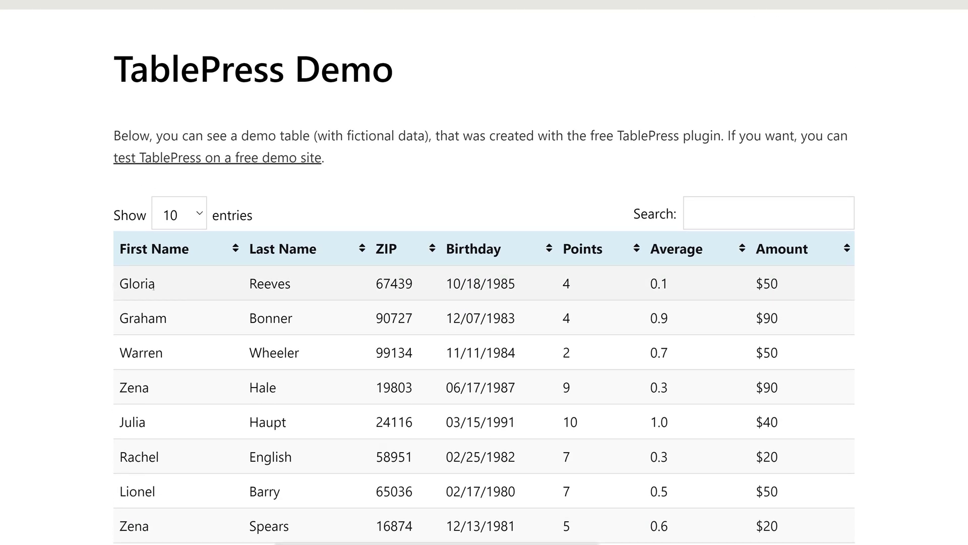
pyautogui.click(186, 156)
pyautogui.click(183, 236)
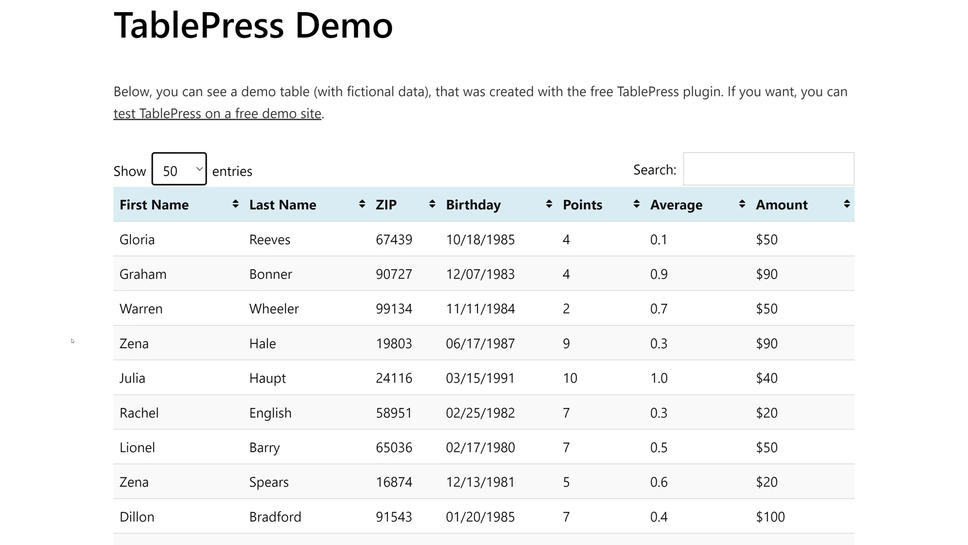
pyautogui.scroll(-5, 75, 335)
pyautogui.scroll(-15, 72, 343)
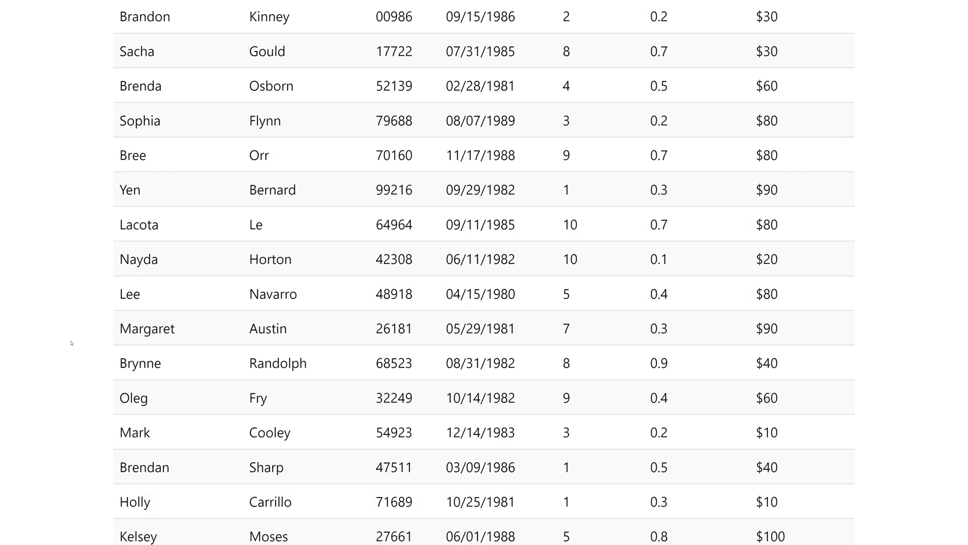
pyautogui.scroll(-13, 471, 363)
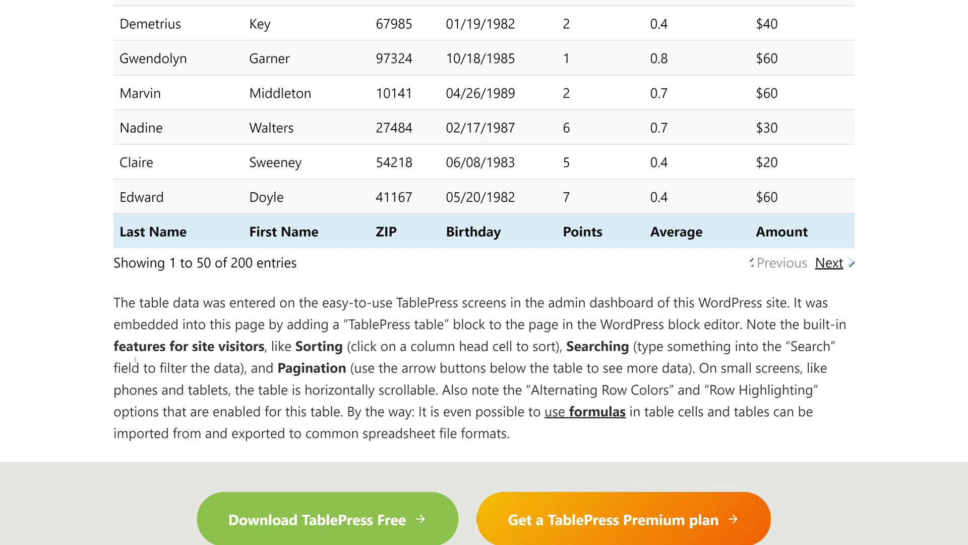
pyautogui.scroll(20, 374, 330)
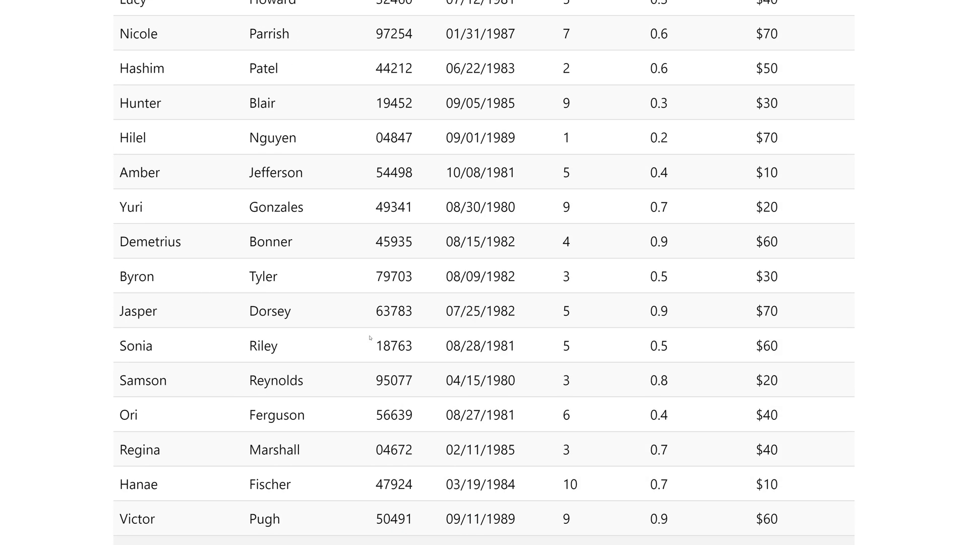
pyautogui.scroll(6, 123, 327)
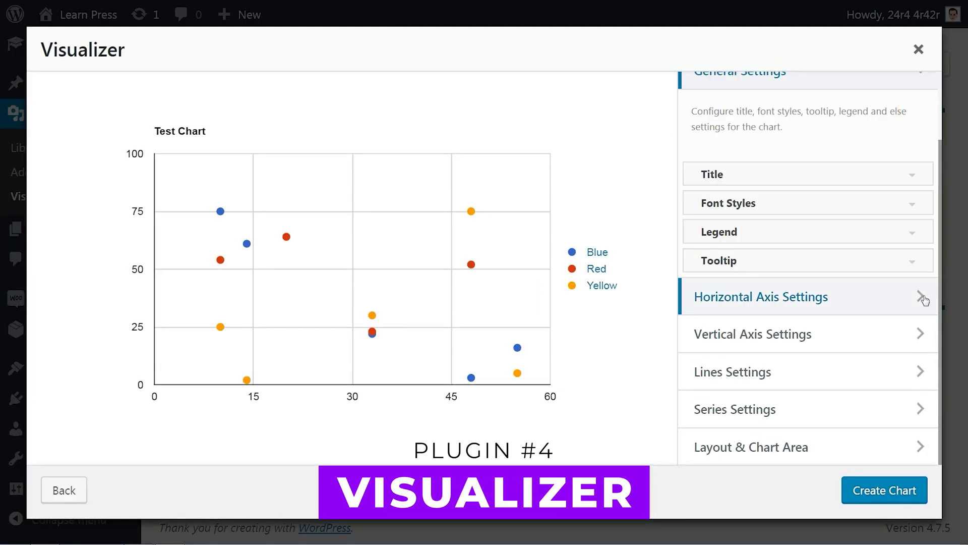
# Reverse the Visualizer chart's horizontal axis direction and set the chart width
pyautogui.click(924, 300)
pyautogui.click(886, 210)
pyautogui.click(755, 258)
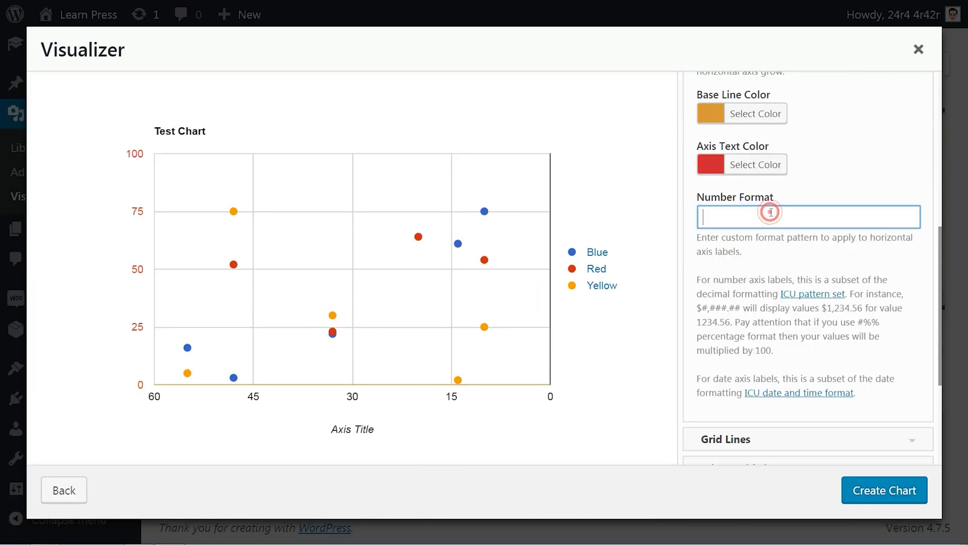
pyautogui.scroll(-5, 810, 277)
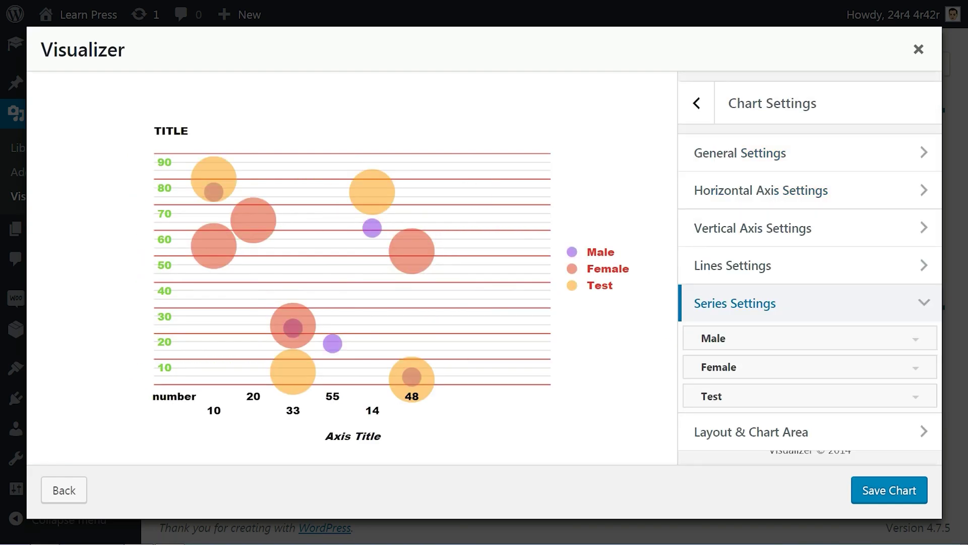
pyautogui.click(921, 341)
pyautogui.click(709, 148)
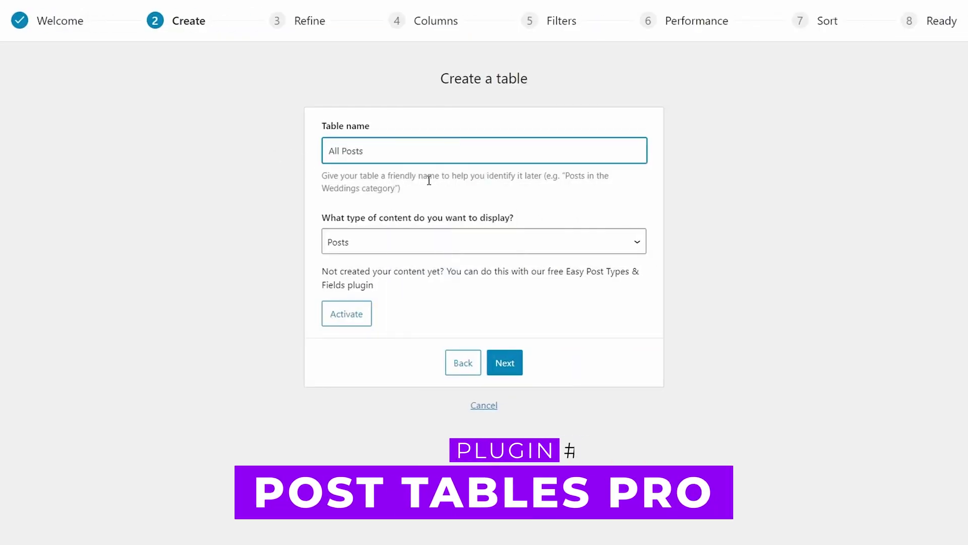
# Set up the posts table with a View button, no Image column, and a sort direction
pyautogui.click(353, 242)
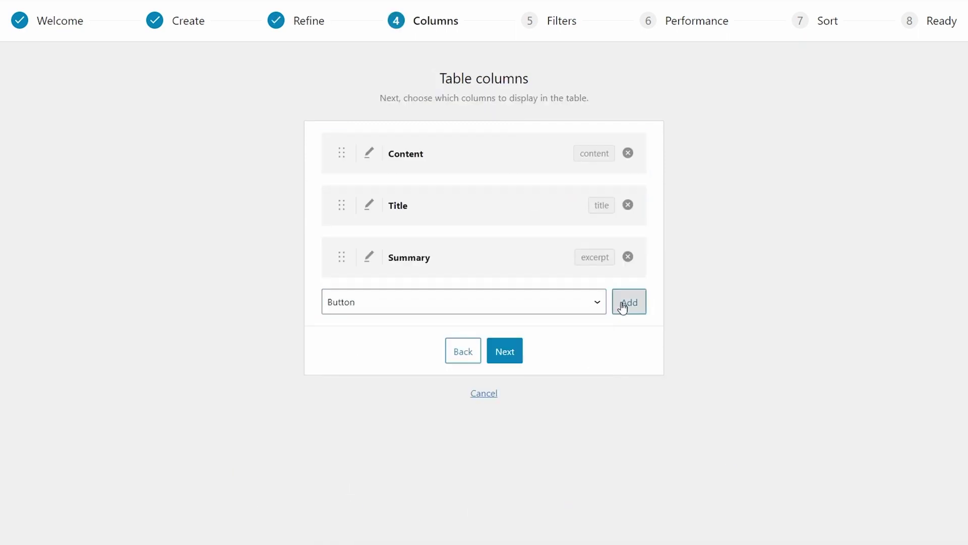
pyautogui.click(626, 303)
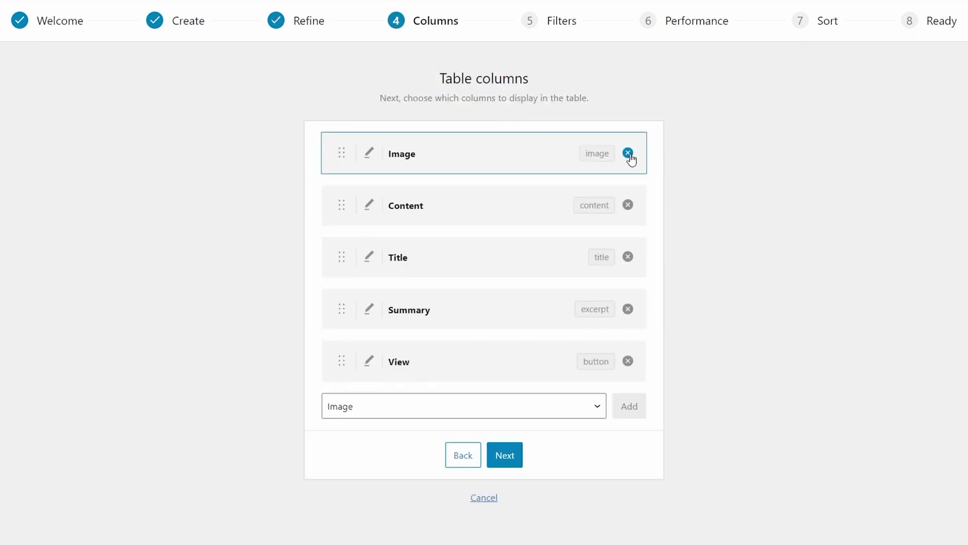
pyautogui.click(627, 154)
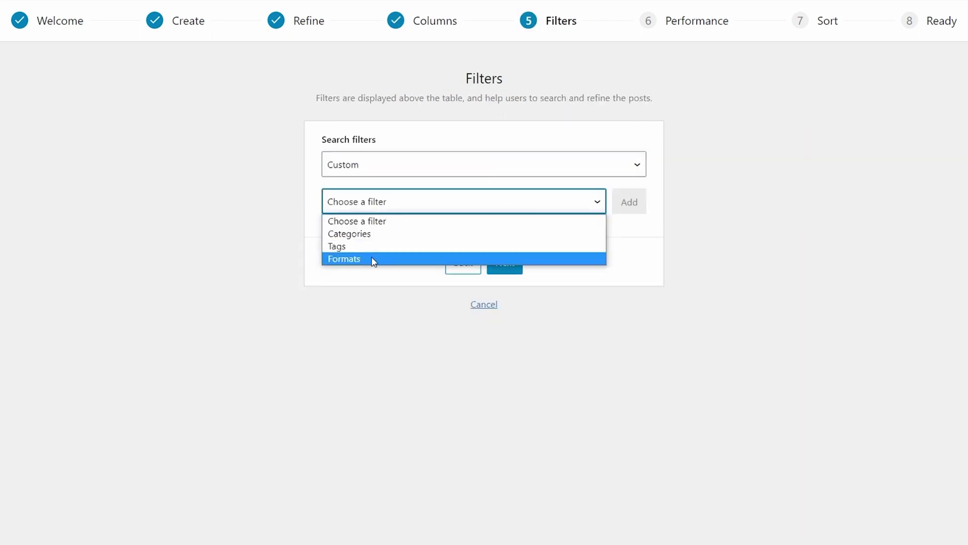
pyautogui.click(505, 241)
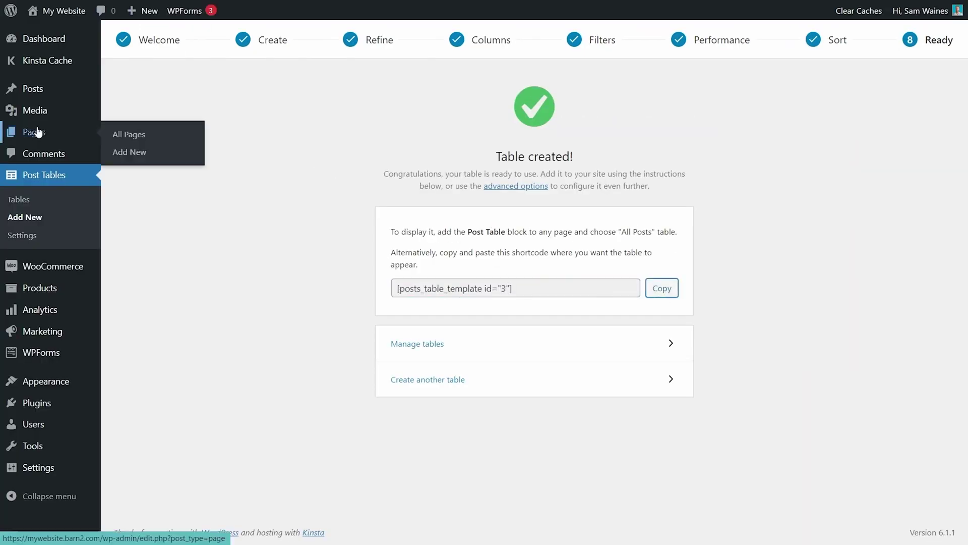
pyautogui.click(38, 132)
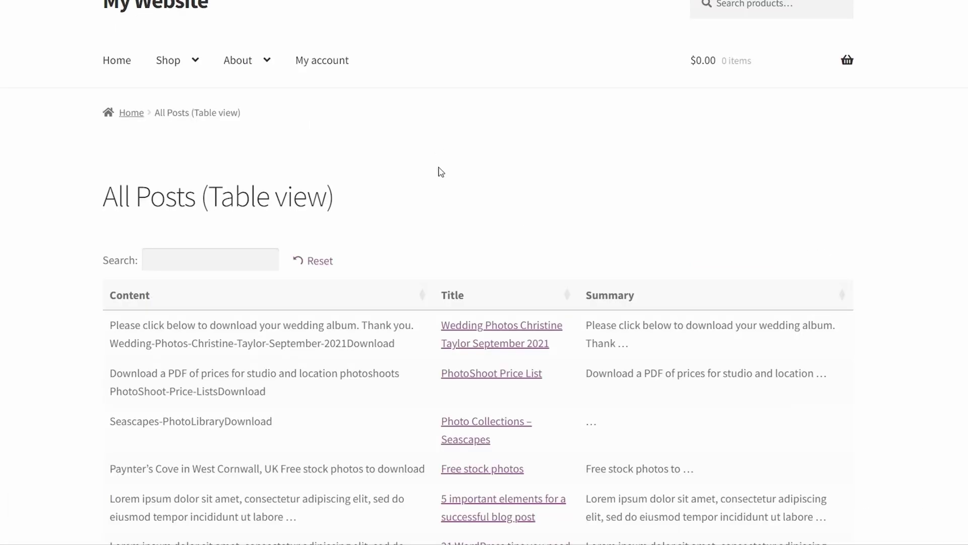
pyautogui.scroll(-1, 462, 228)
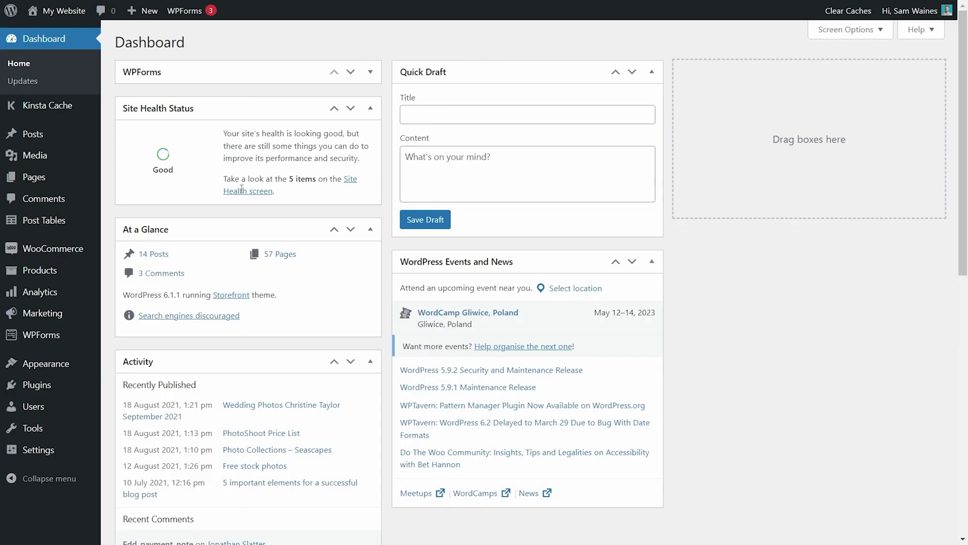
# Replace the Content column with Categories, add Published date, and save the table
pyautogui.click(126, 206)
pyautogui.click(553, 190)
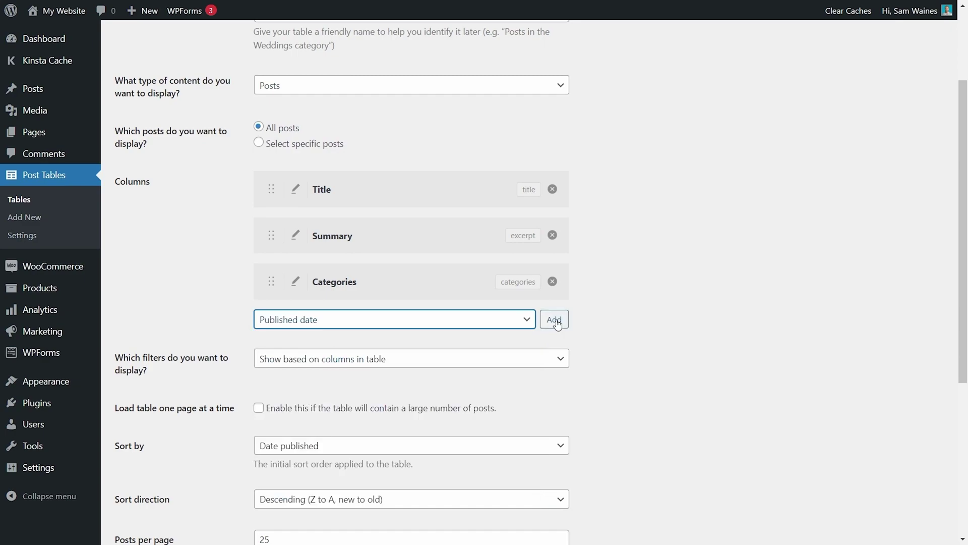
pyautogui.click(554, 319)
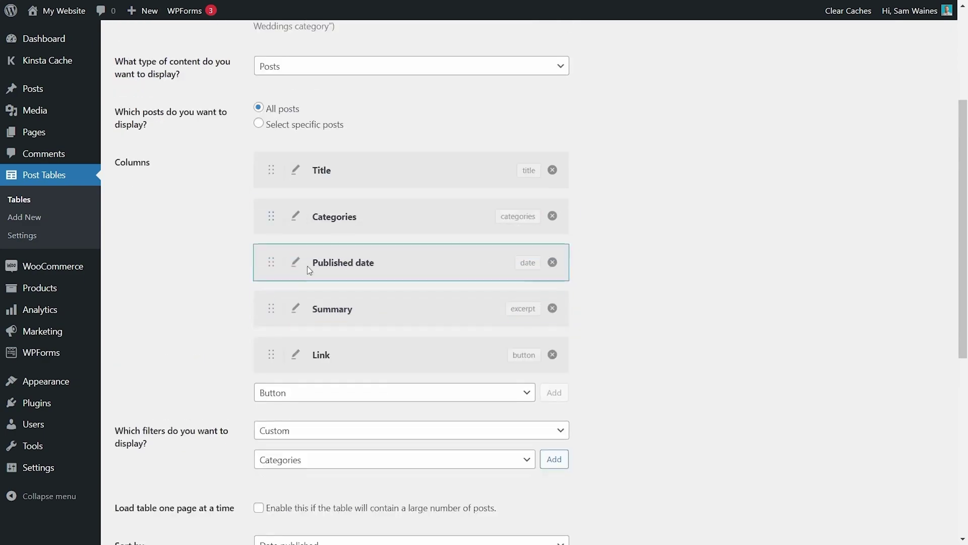
pyautogui.scroll(-7, 307, 265)
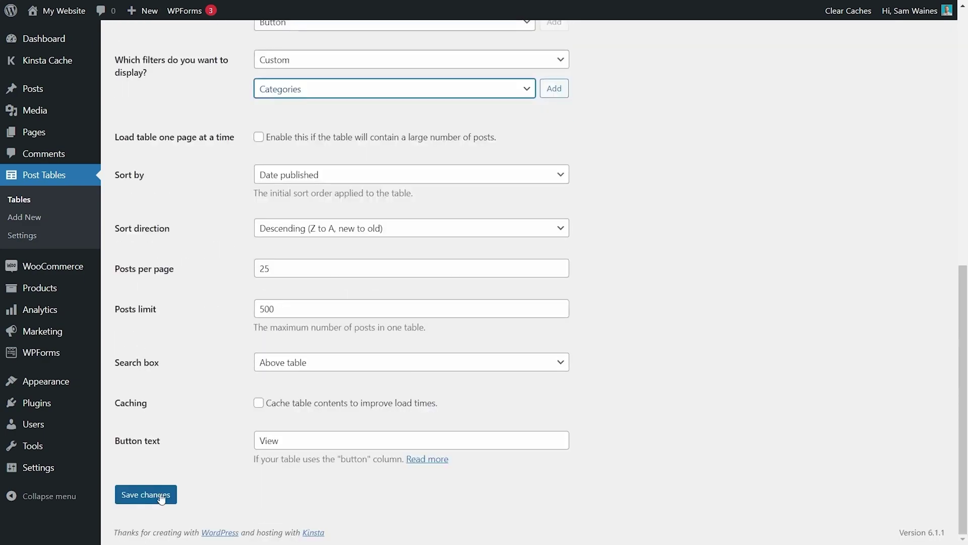
pyautogui.click(161, 496)
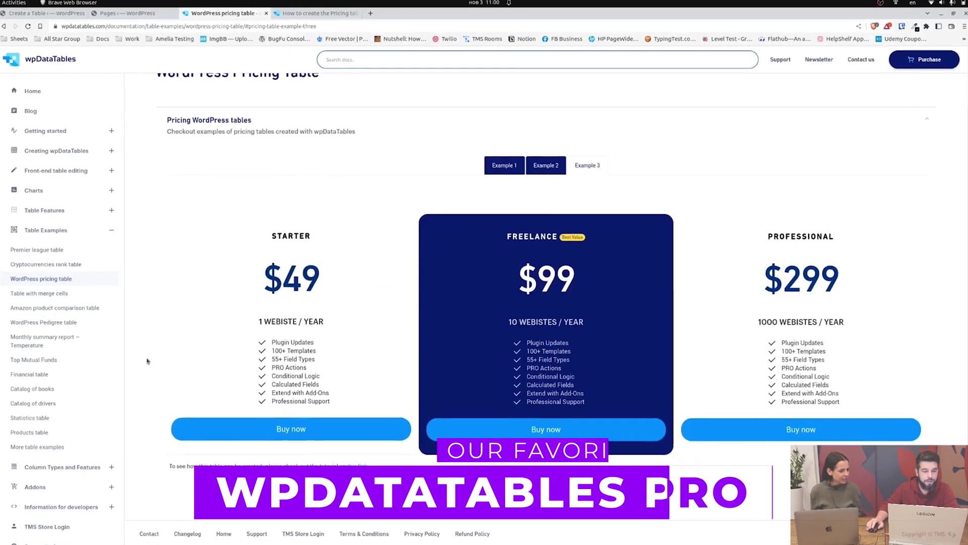